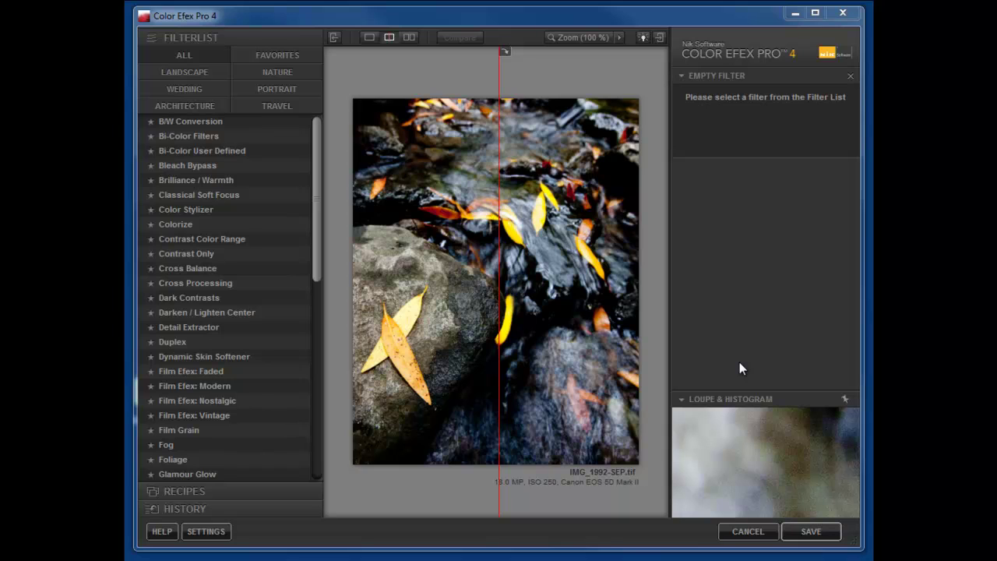
- Apply Brilliance / Warmth at 20% Warmth, then stack Landscape Pro Contrast at 9% Correct Contrast
click(224, 180)
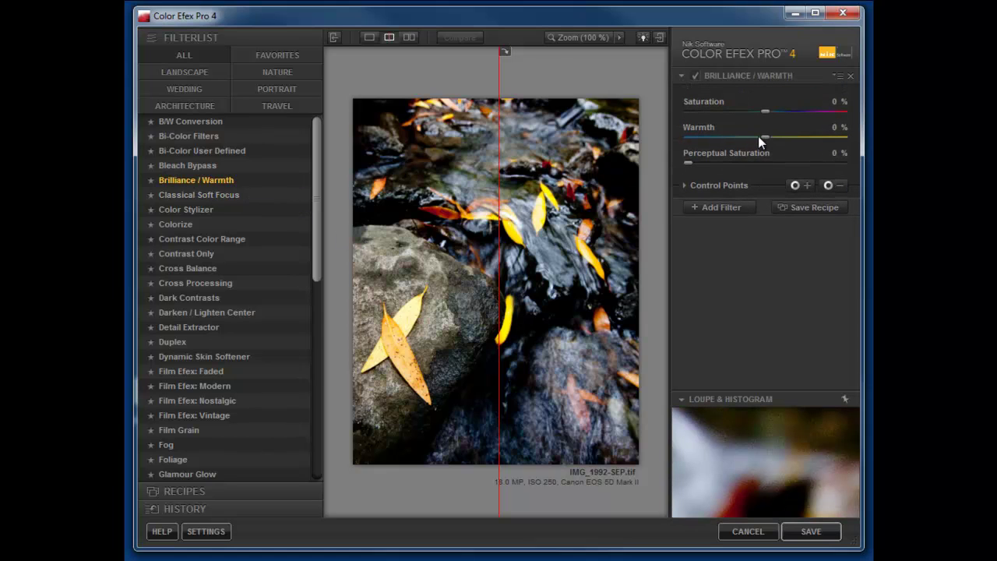
drag(762, 136, 777, 136)
click(732, 207)
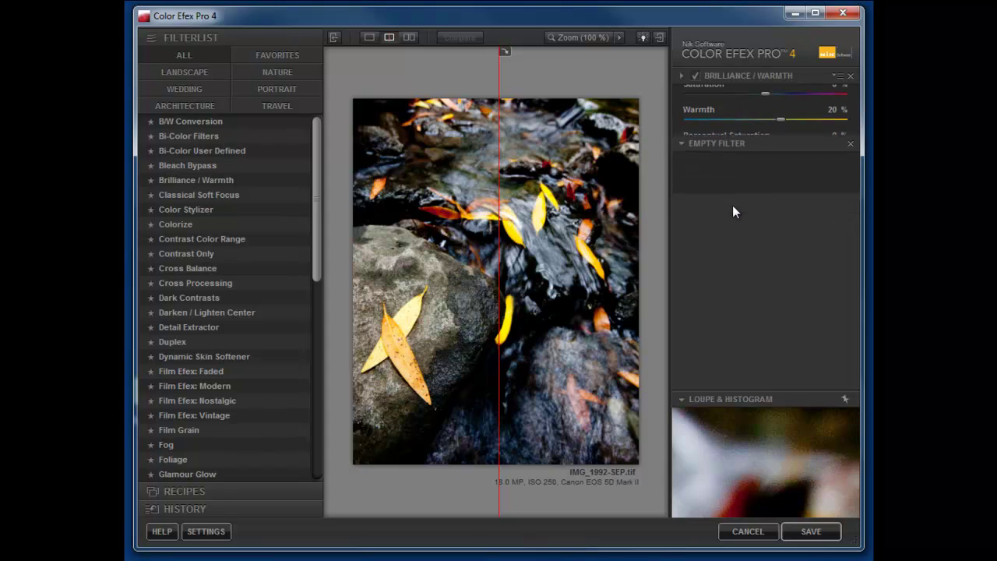
click(191, 72)
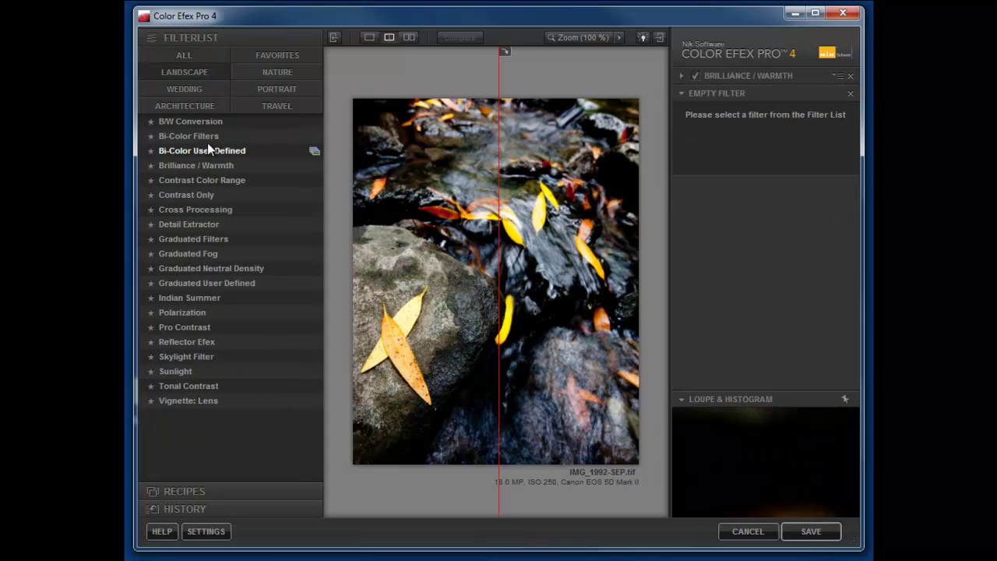
click(199, 328)
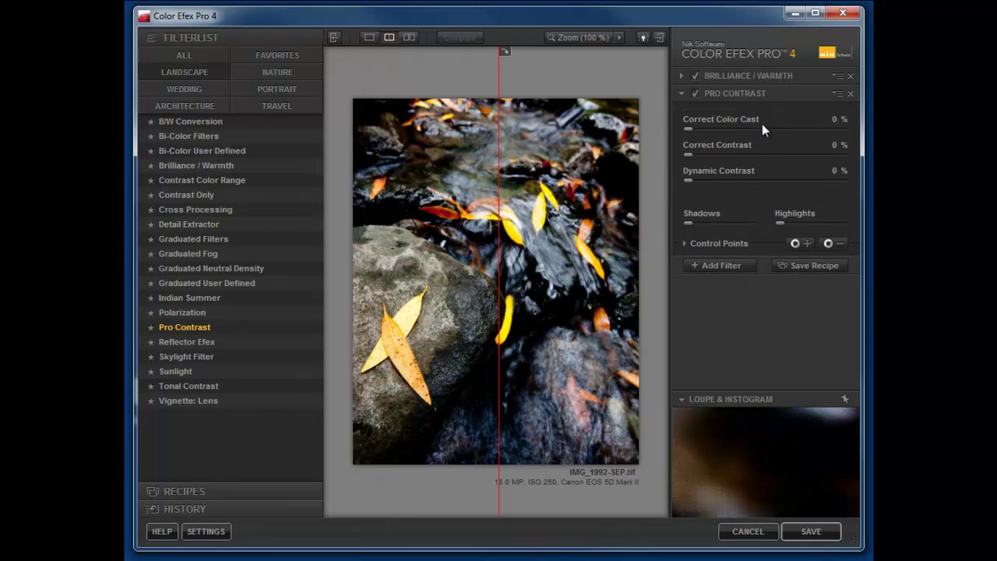
drag(690, 154, 705, 155)
- Save the Brilliance / Warmth plus Pro Contrast stack as a named custom recipe and apply it
click(806, 265)
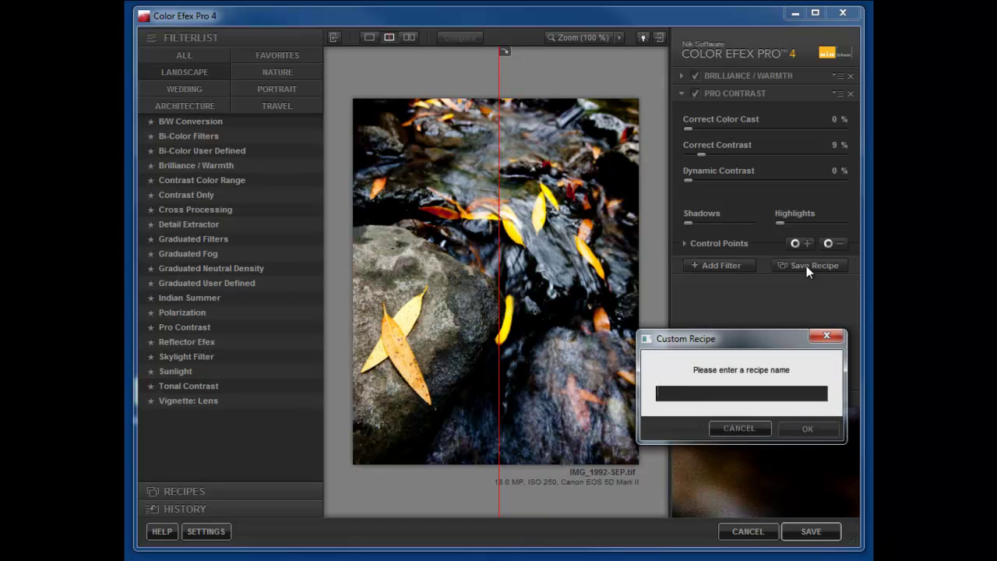
text(Joh)
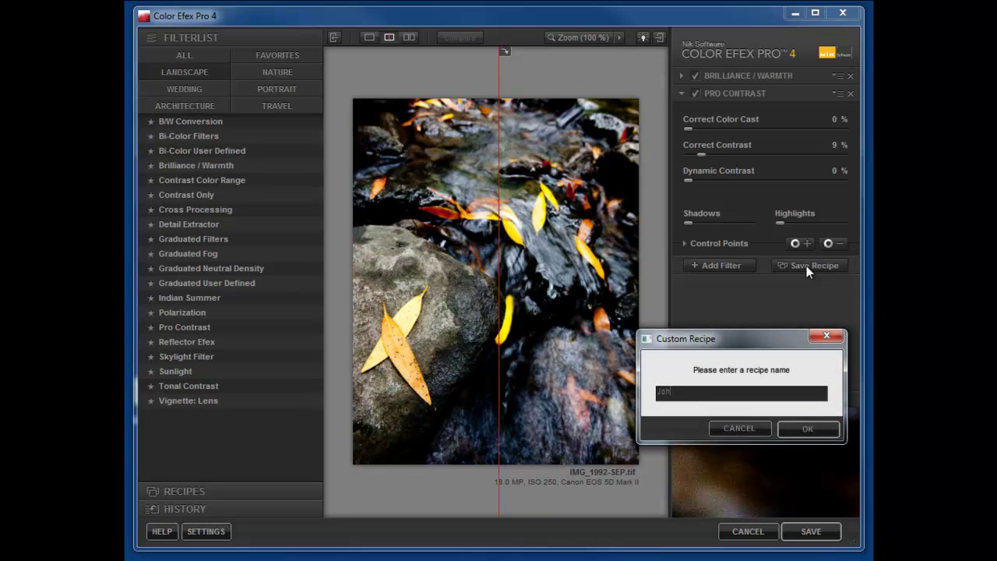
text(n's fav)
click(804, 429)
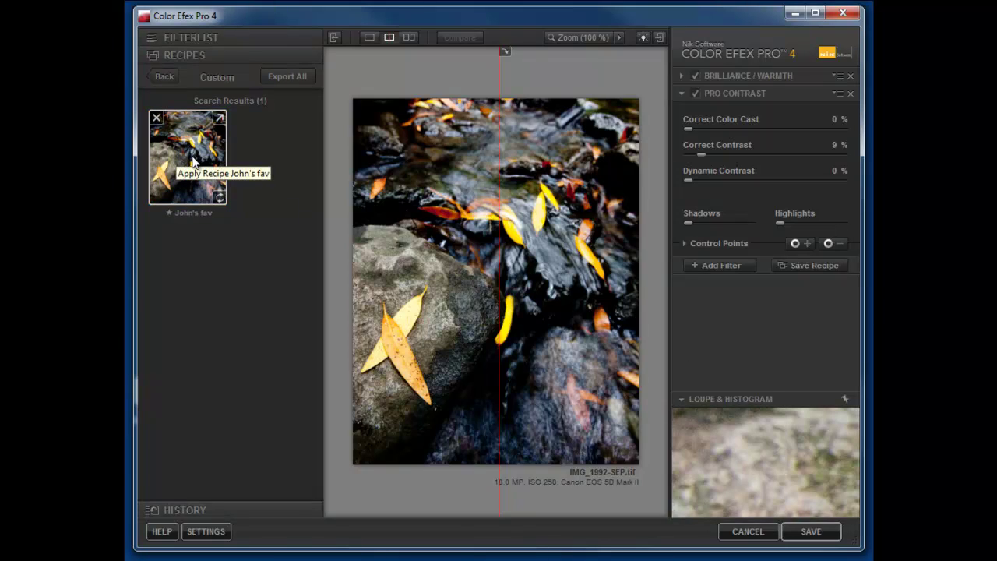
click(193, 162)
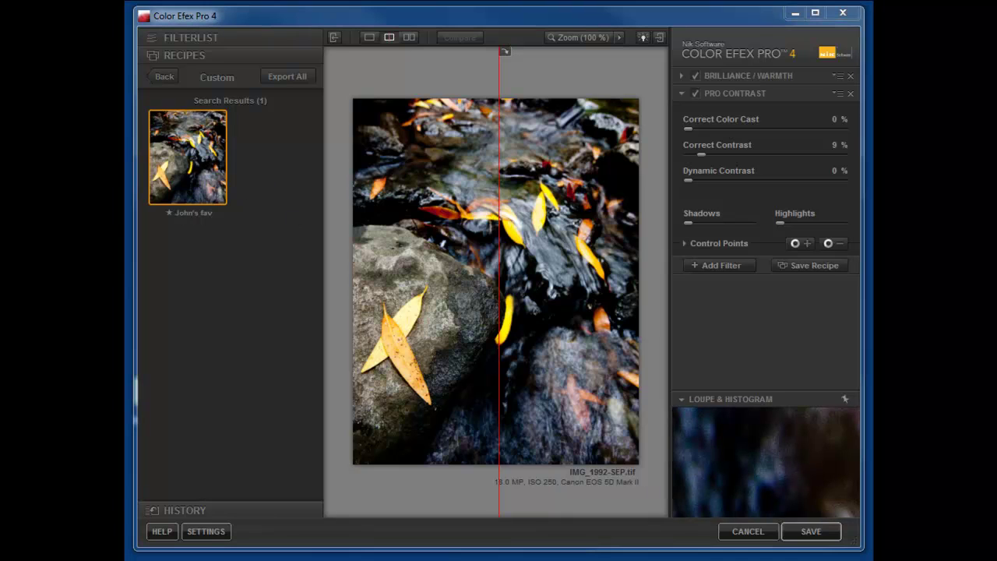
- Expand History, step back to 'Brilliance / Warmth removed', then return to the final 'Correct Contrast 9%' entry
click(168, 510)
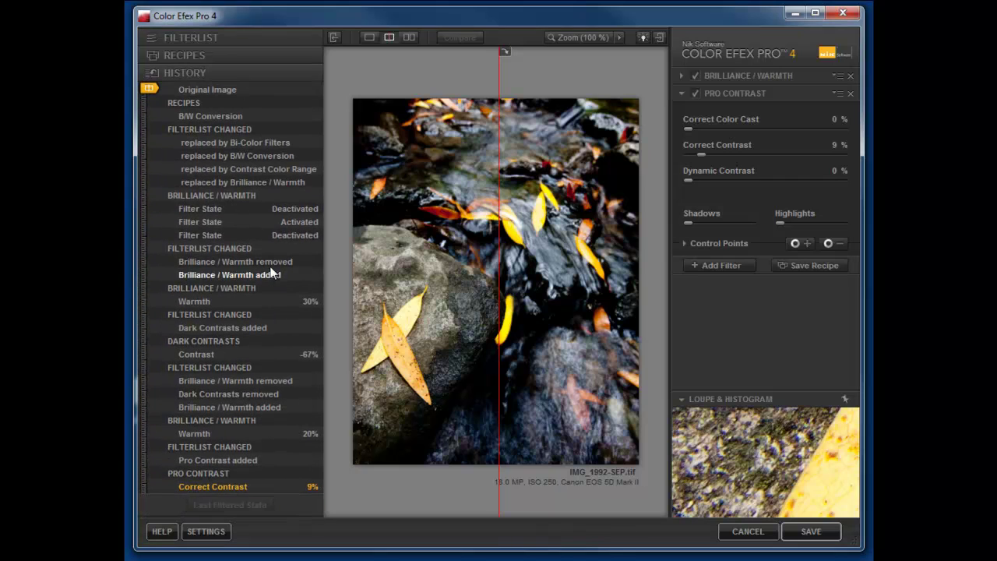
click(213, 375)
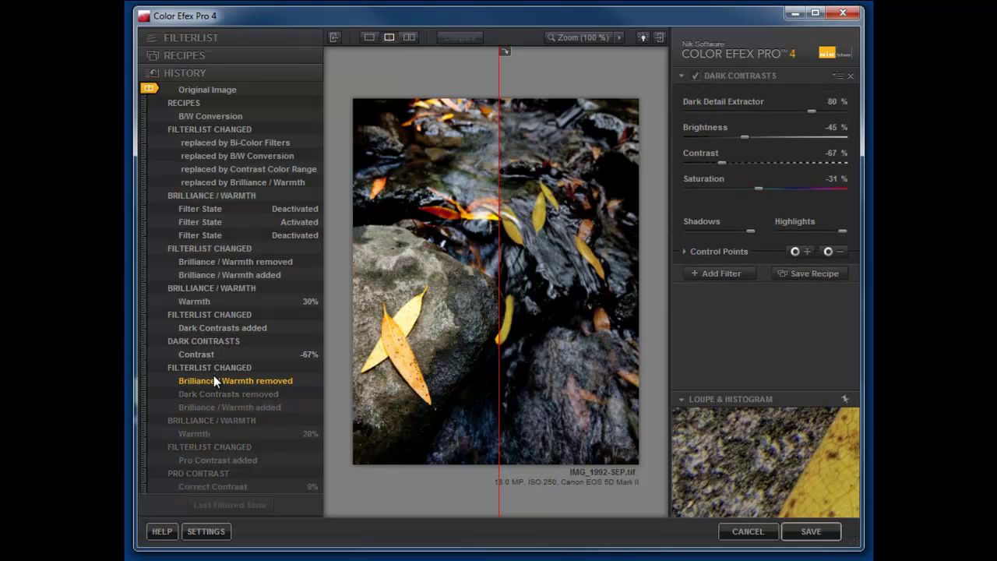
click(214, 481)
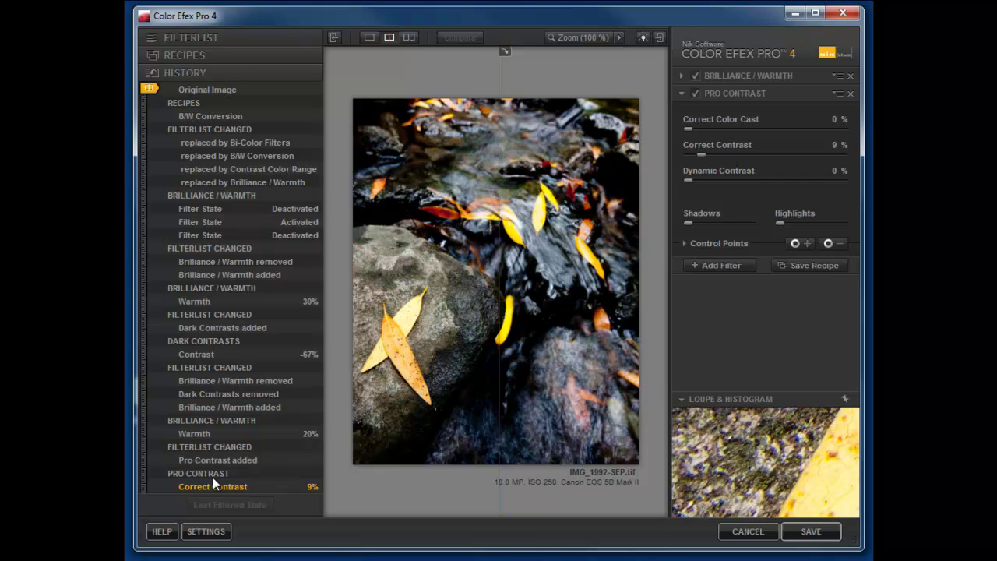
- Show ALL filters in the filter list and browse them, then hide the left panel to enlarge the preview
click(190, 37)
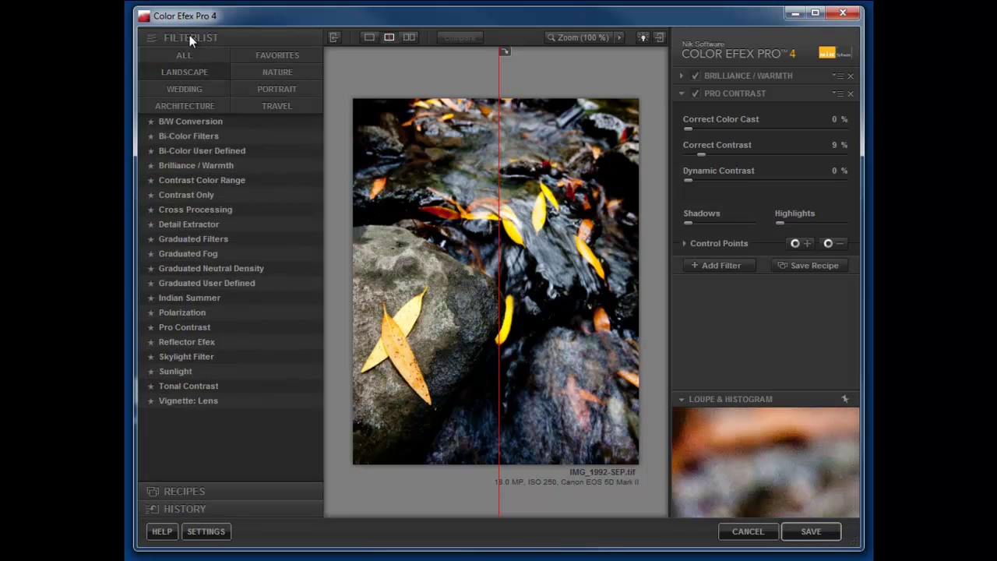
click(183, 51)
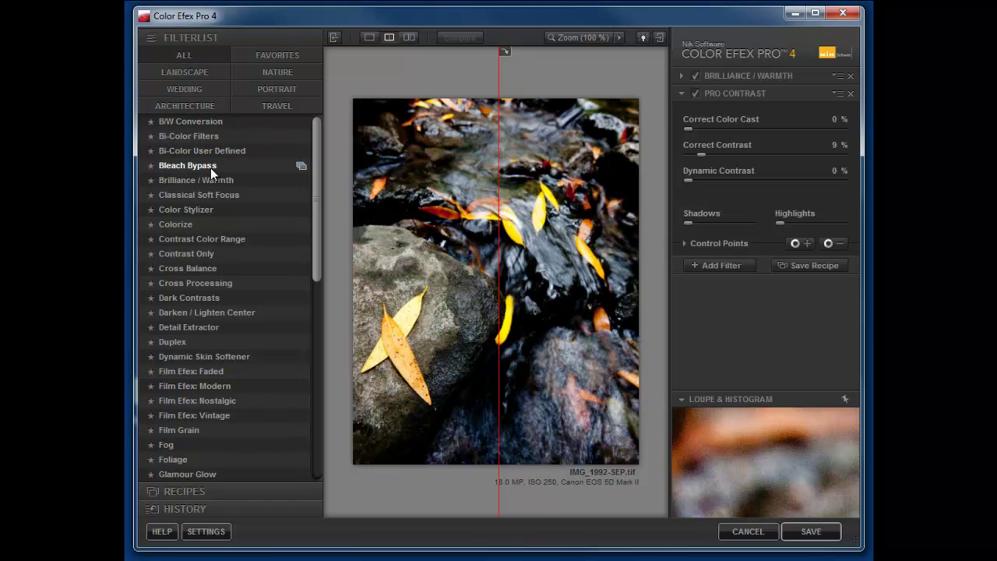
drag(316, 166, 311, 363)
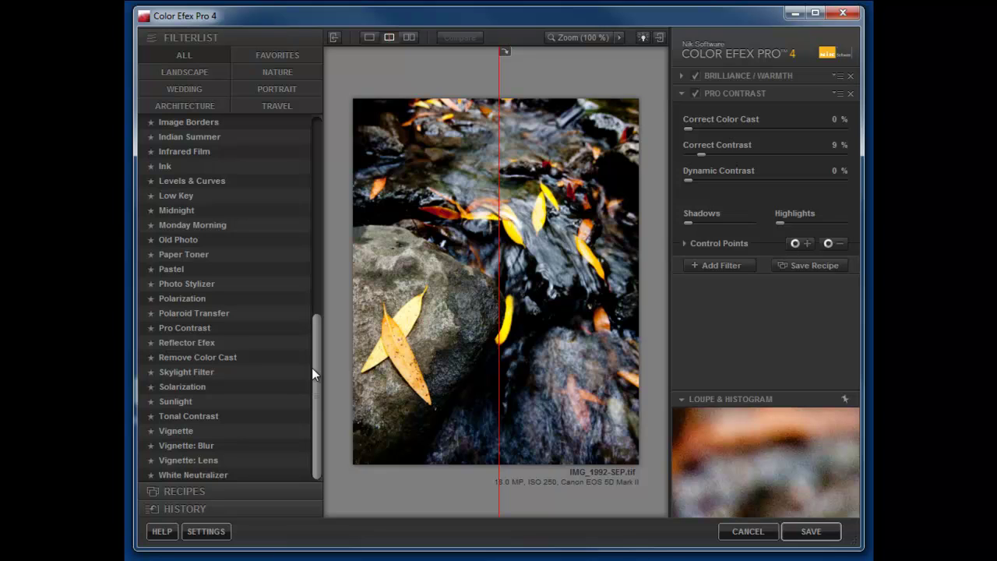
click(335, 39)
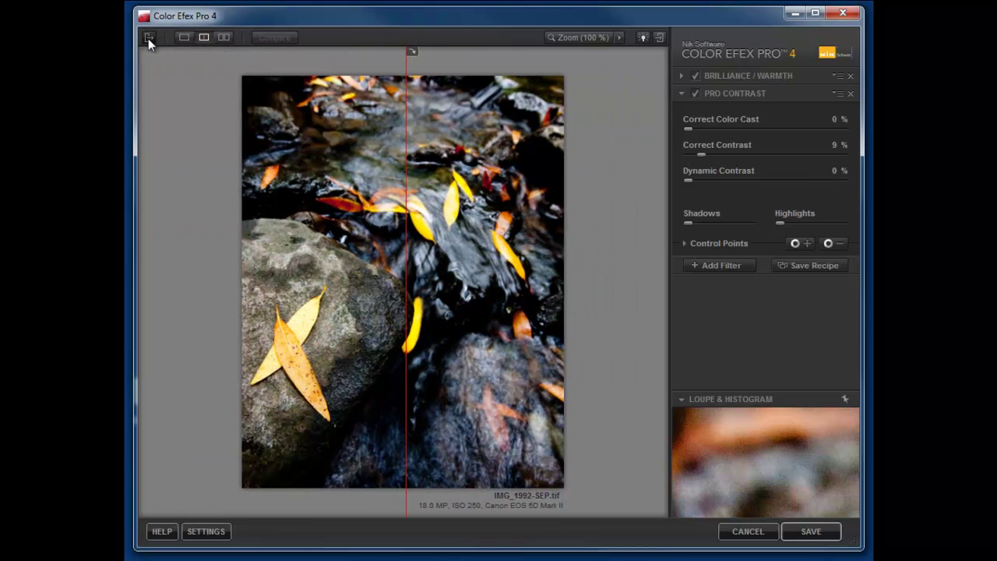
- Restore the filter list, try single and side-by-side views, then settle on split view with the divider moved right
click(148, 39)
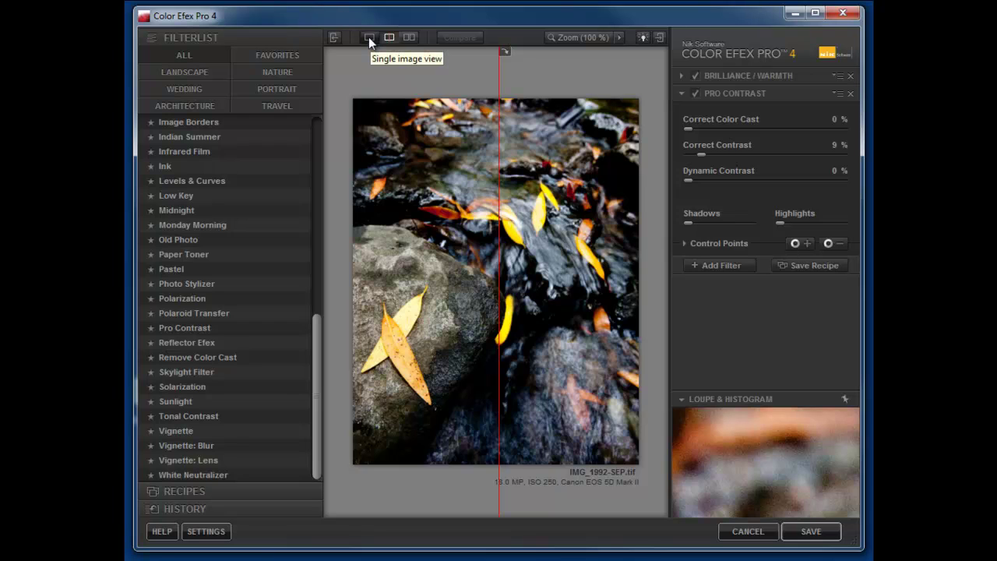
click(368, 36)
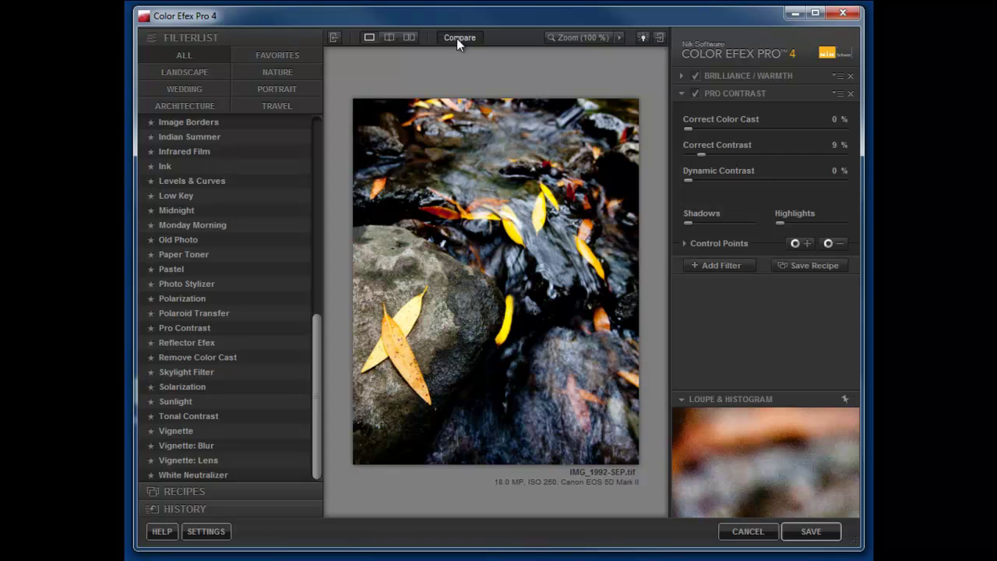
click(410, 38)
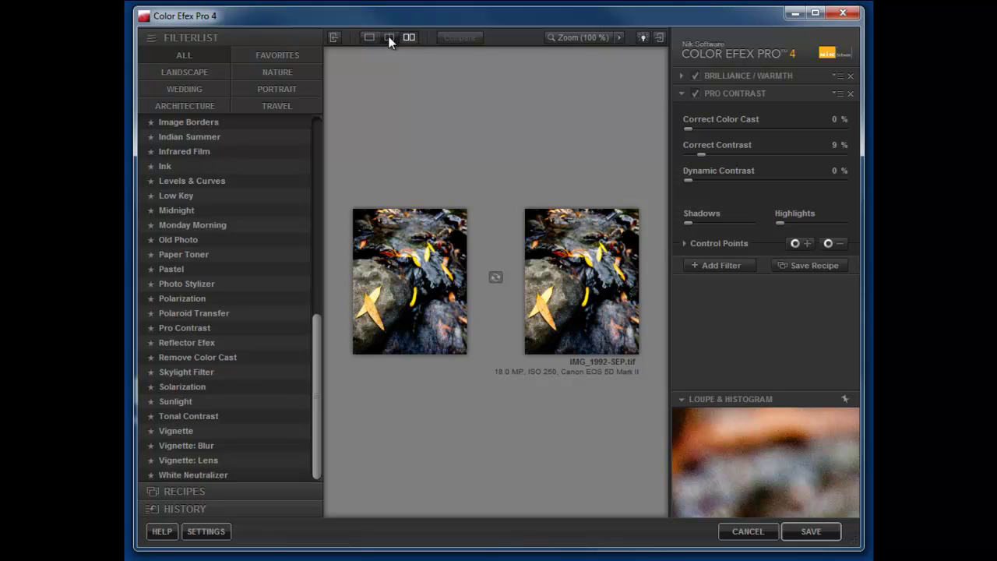
click(389, 38)
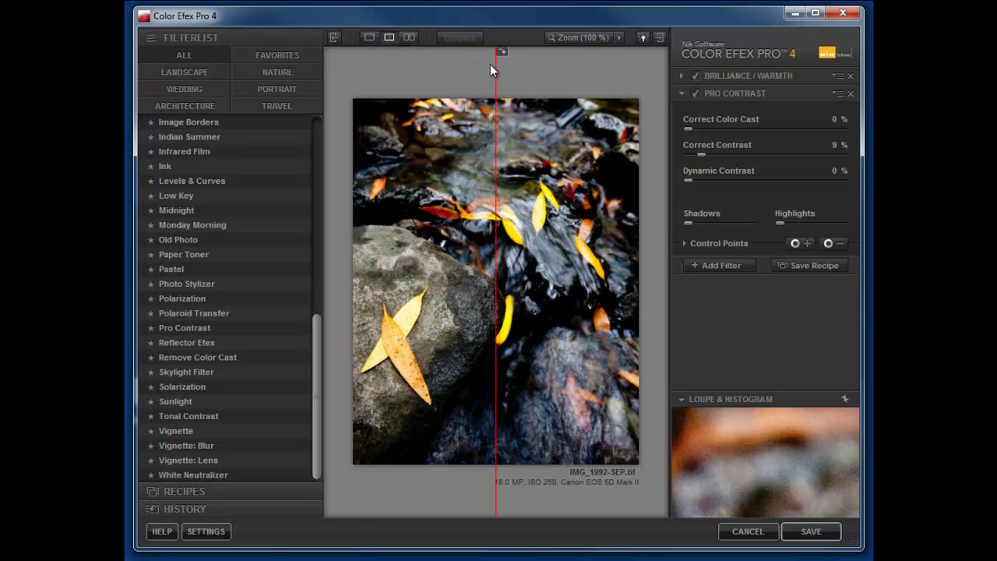
drag(495, 66, 526, 73)
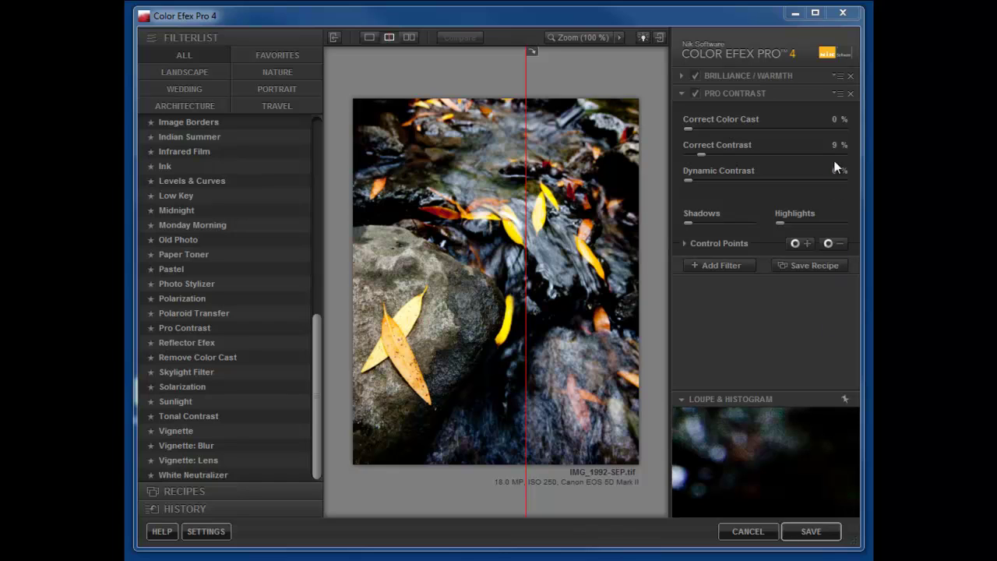
- Delete the Pro Contrast and Brilliance / Warmth filters and return the filter list to the top
click(848, 94)
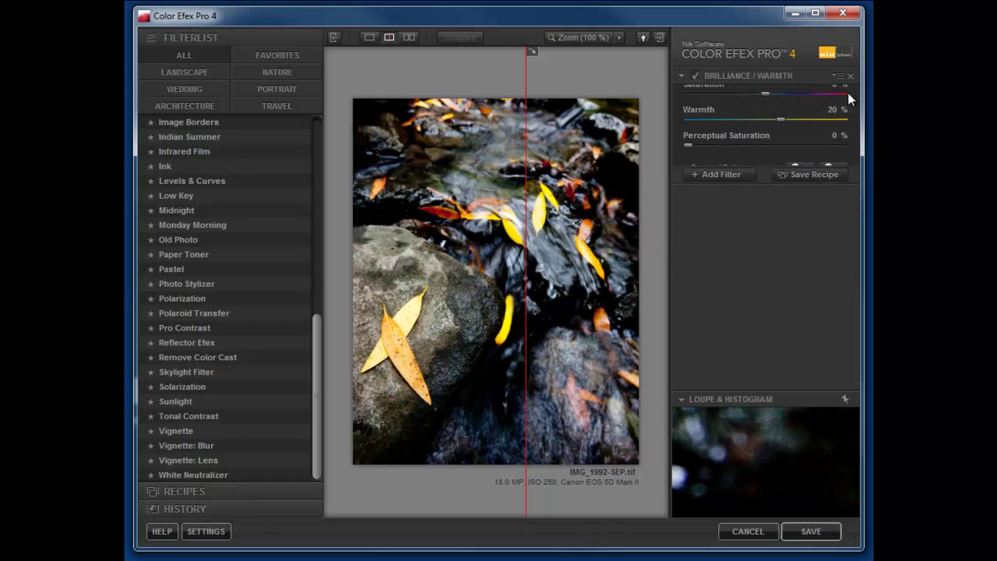
click(849, 77)
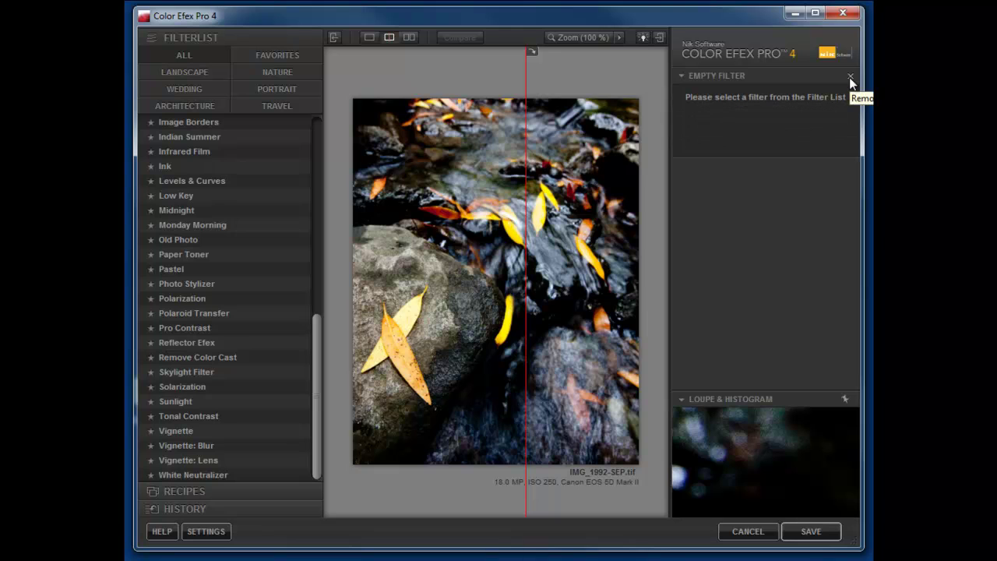
drag(315, 329, 332, 187)
scroll(334, 160, up, 2)
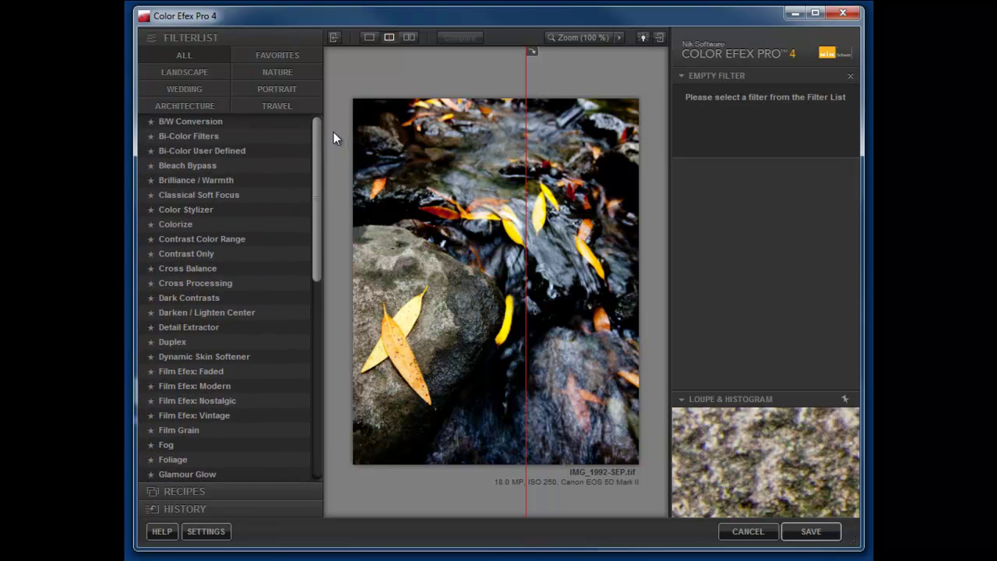
- Apply Bleach Bypass over the full preview with Saturation -30% and Local Contrast 63%
click(185, 165)
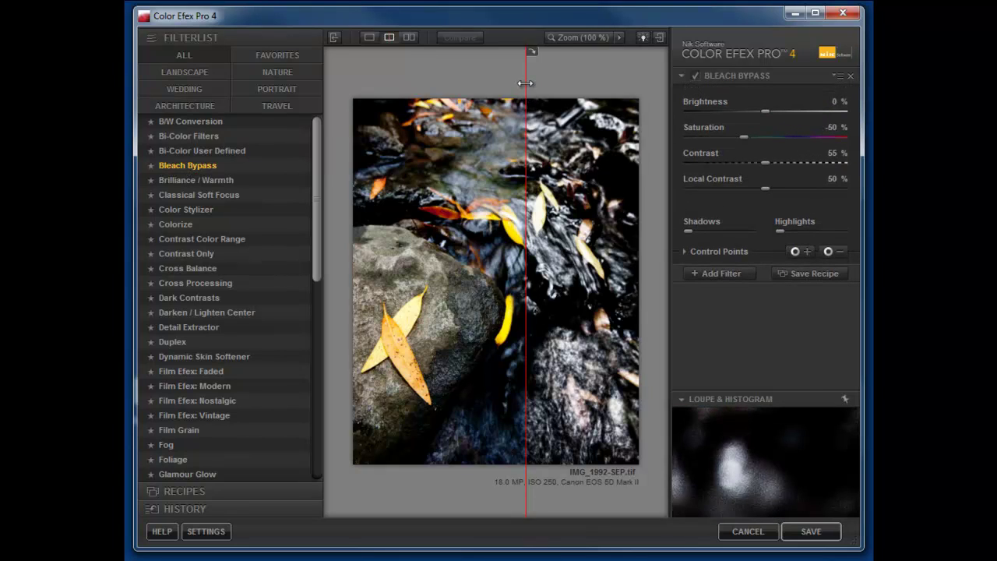
drag(523, 85, 349, 98)
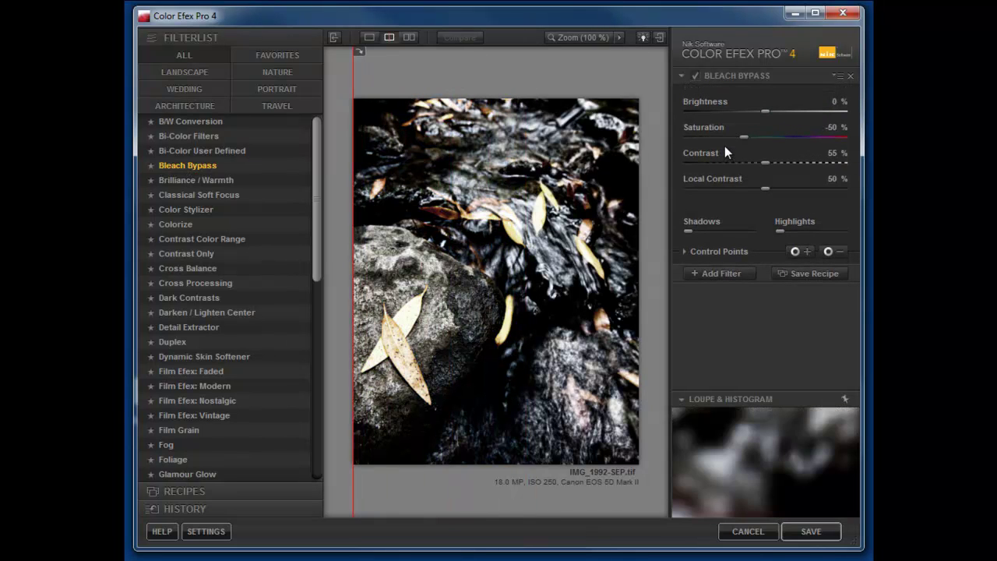
drag(741, 136, 782, 113)
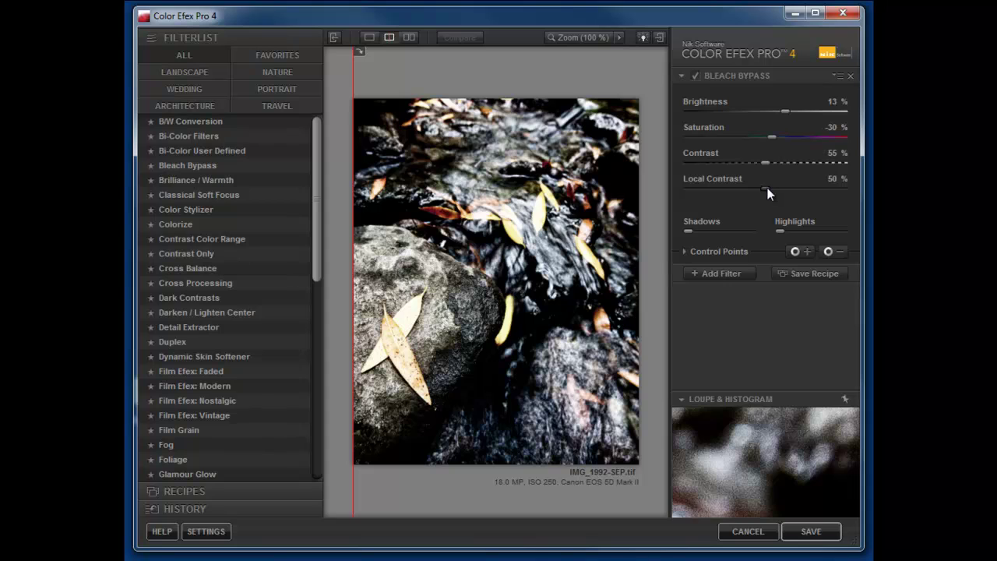
drag(767, 188, 787, 188)
- Delete the Bleach Bypass filter from the stack
click(850, 77)
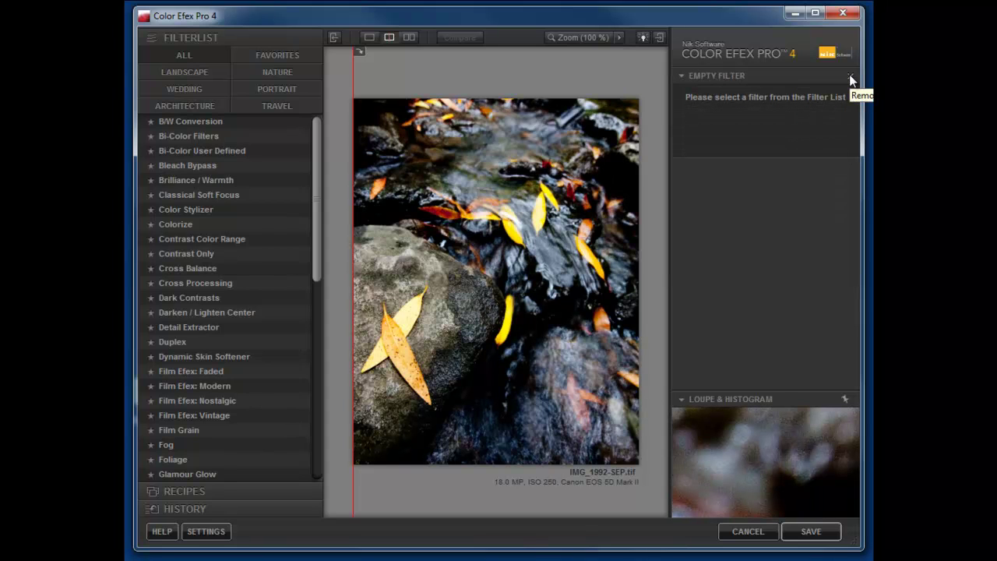